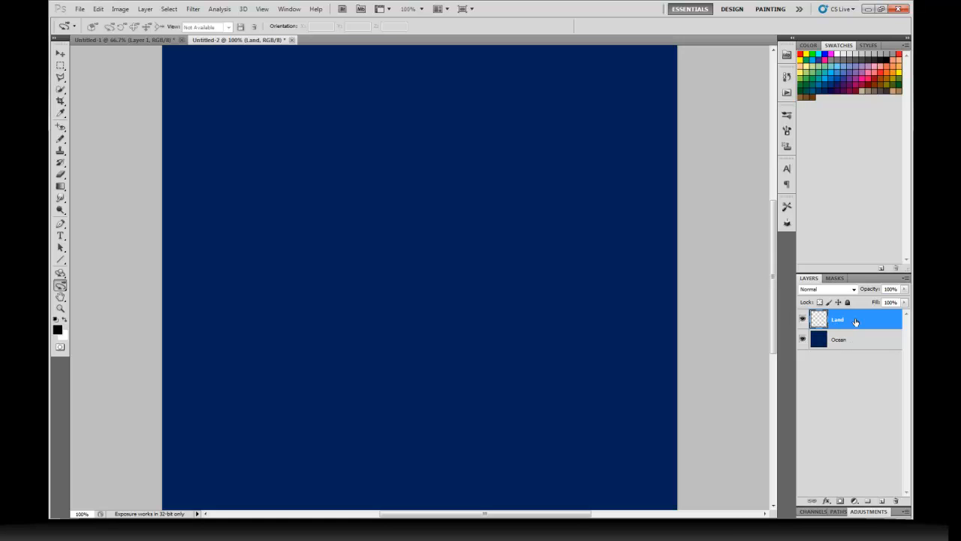
# - Add an Outer Glow effect to the Land layer and set its blend mode to Normal
pyautogui.click(827, 501)
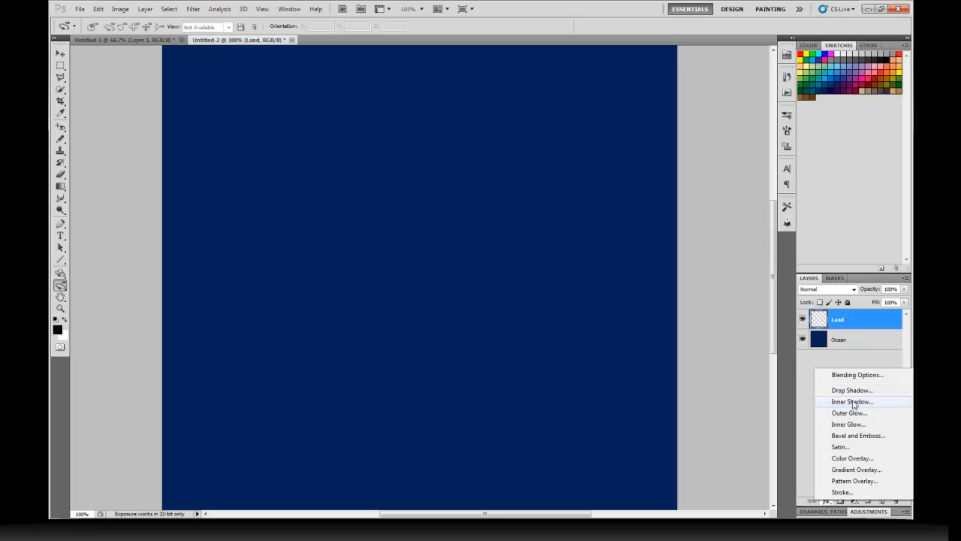
pyautogui.click(826, 507)
pyautogui.click(827, 501)
pyautogui.click(850, 413)
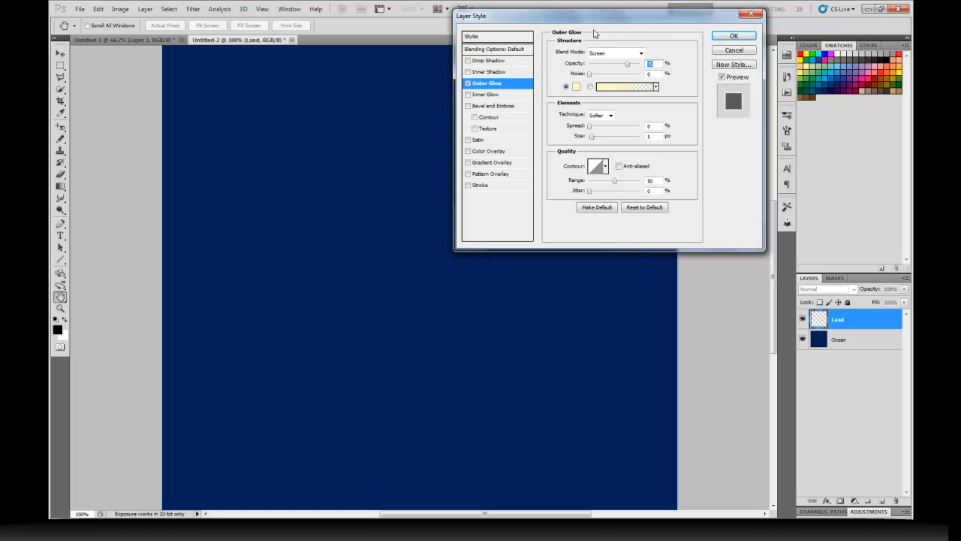
pyautogui.moveTo(692, 19); pyautogui.dragTo(674, 73)
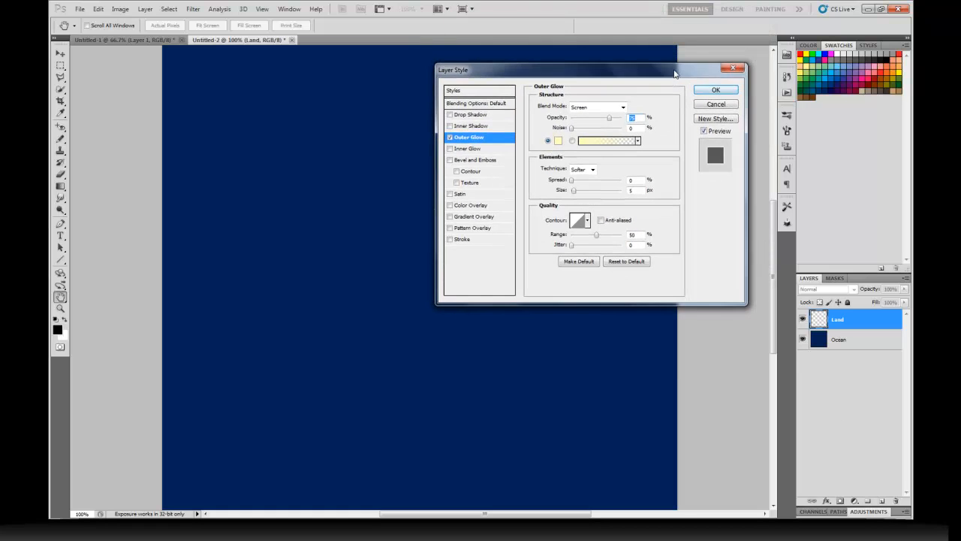
pyautogui.click(595, 108)
pyautogui.click(593, 106)
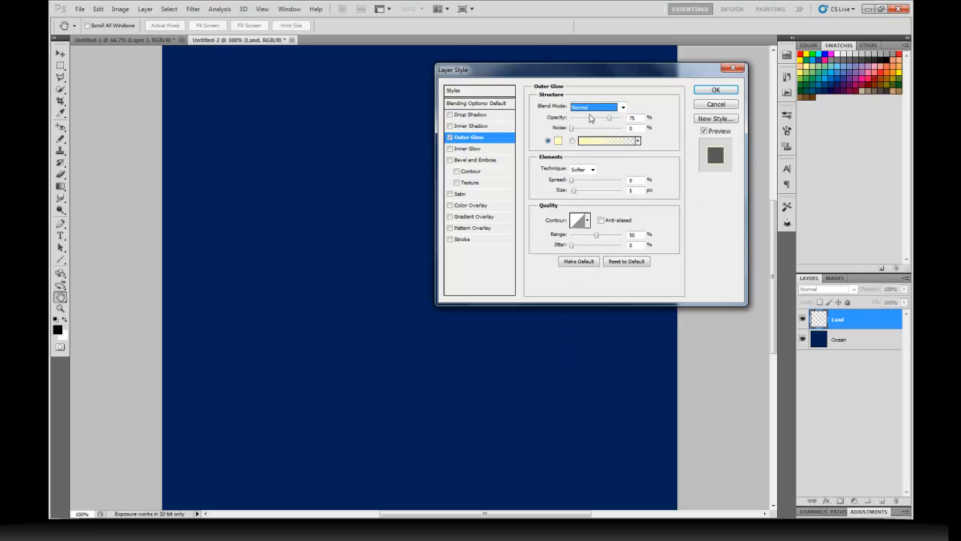
# - Set the Land layer's outer glow color to the tan swatch c7b299 and apply the layer style
pyautogui.click(558, 141)
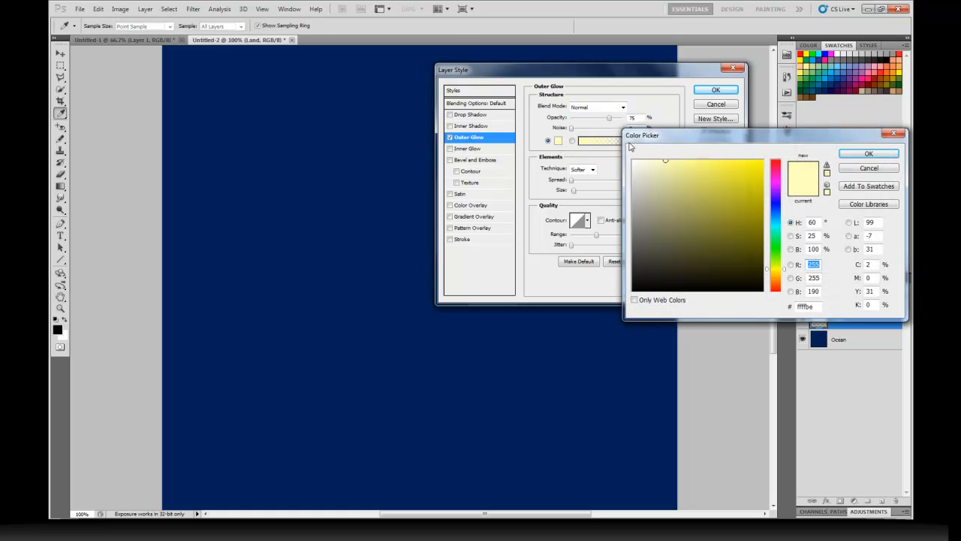
pyautogui.click(862, 90)
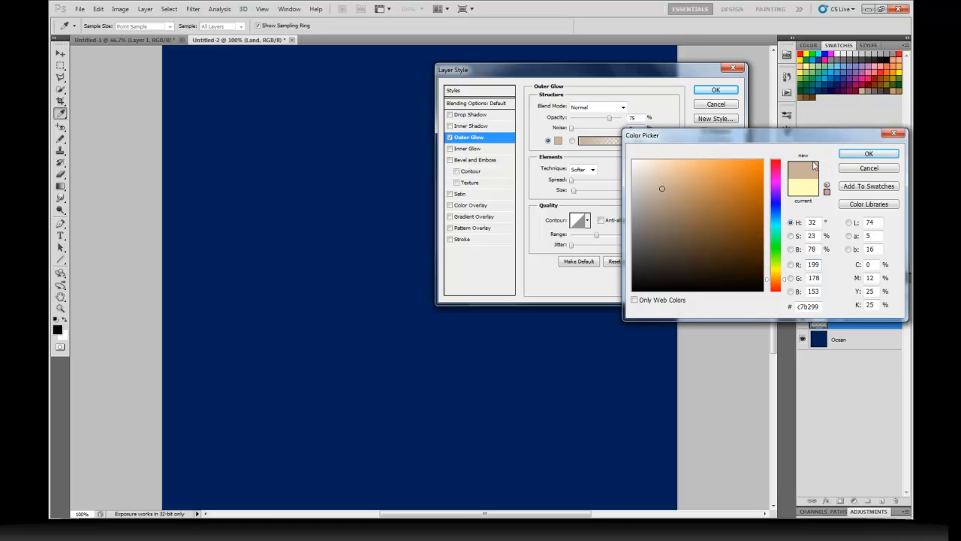
pyautogui.click(856, 155)
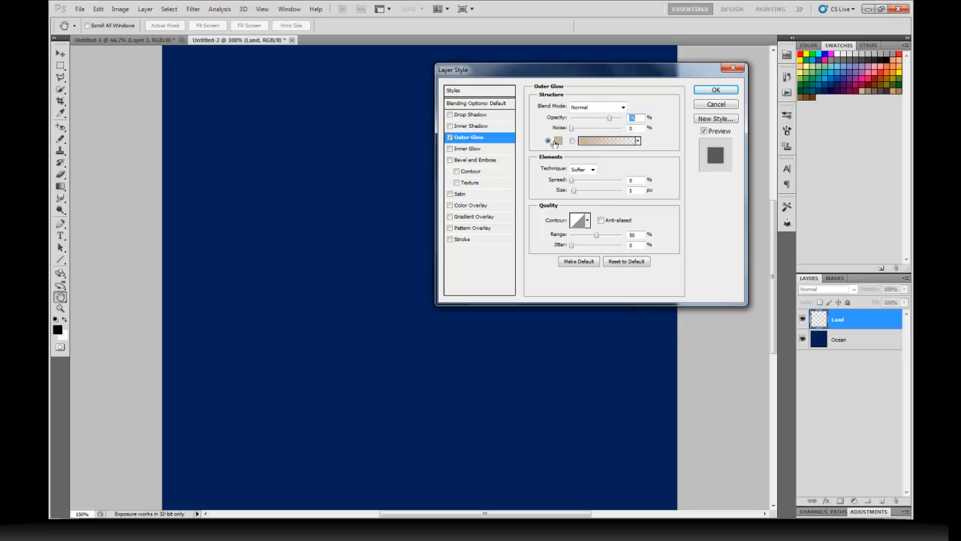
pyautogui.click(716, 92)
# - Switch to the Brush tool with a soft round tip at 0% hardness and a size of about 68 px
pyautogui.press('k')
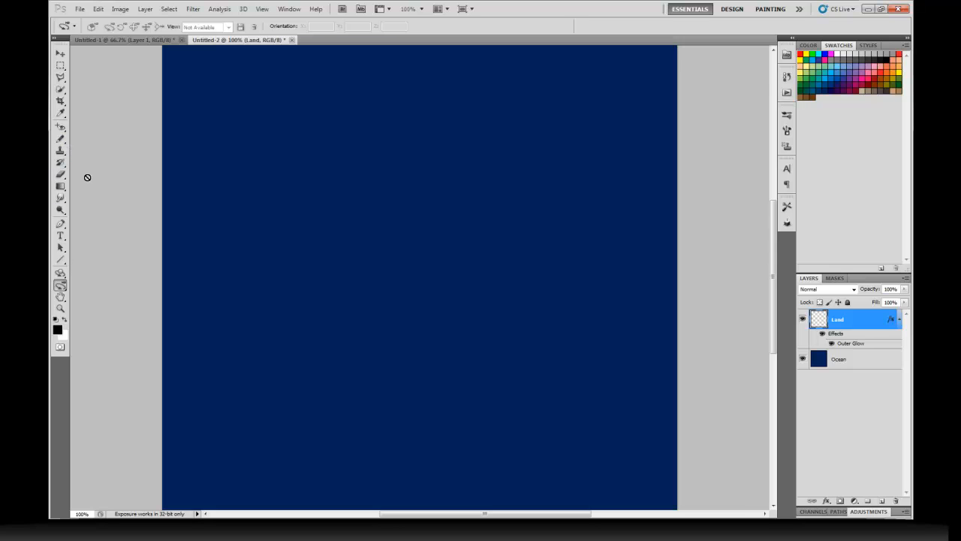
pyautogui.press('b')
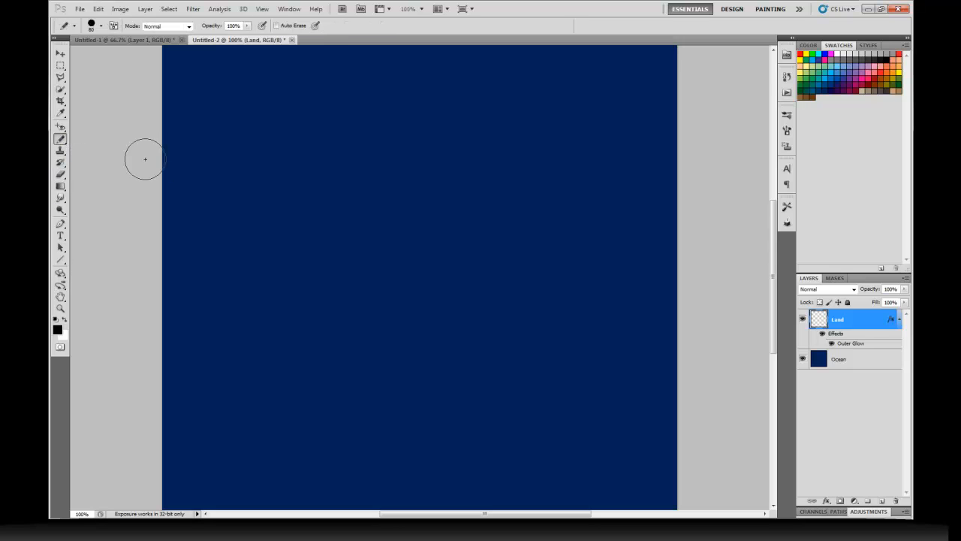
pyautogui.click(101, 27)
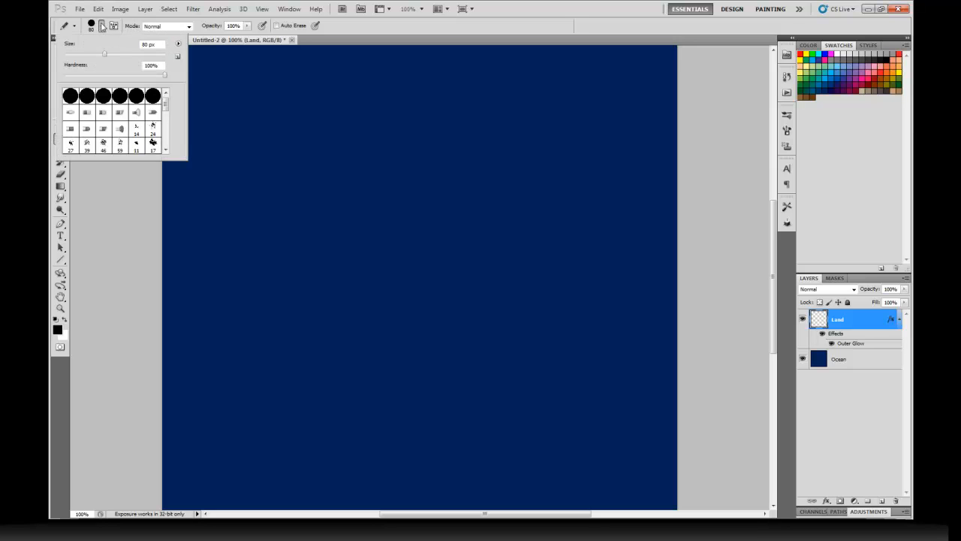
pyautogui.click(103, 27)
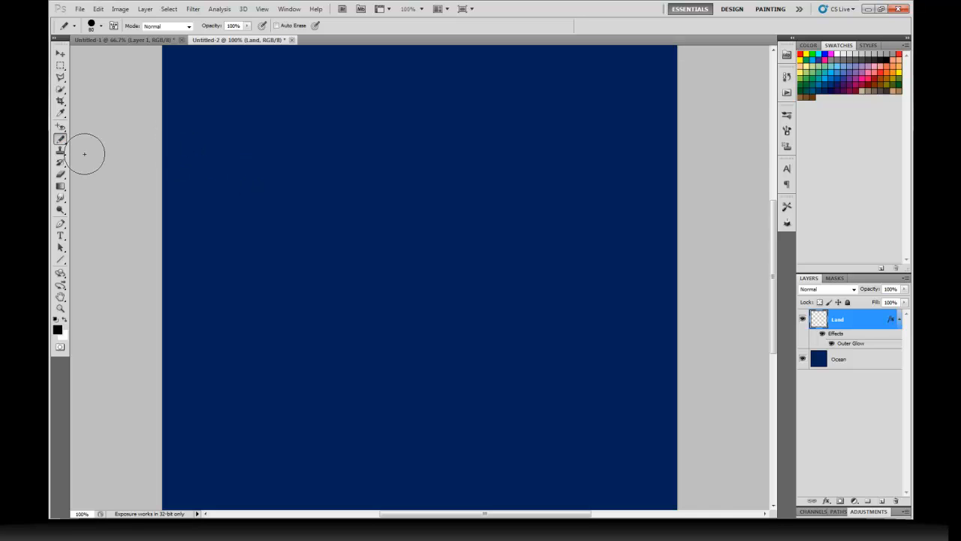
pyautogui.click(61, 140)
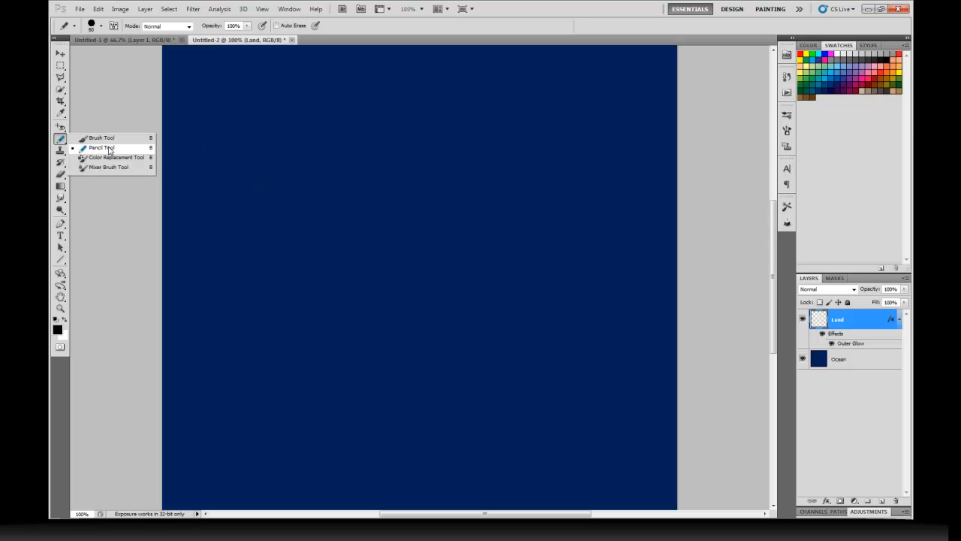
pyautogui.click(86, 138)
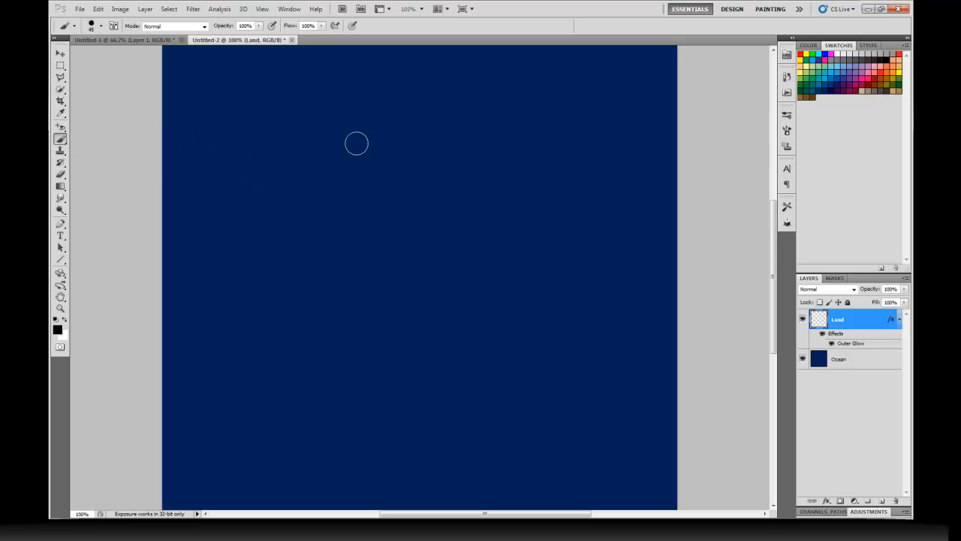
pyautogui.click(100, 26)
pyautogui.click(72, 97)
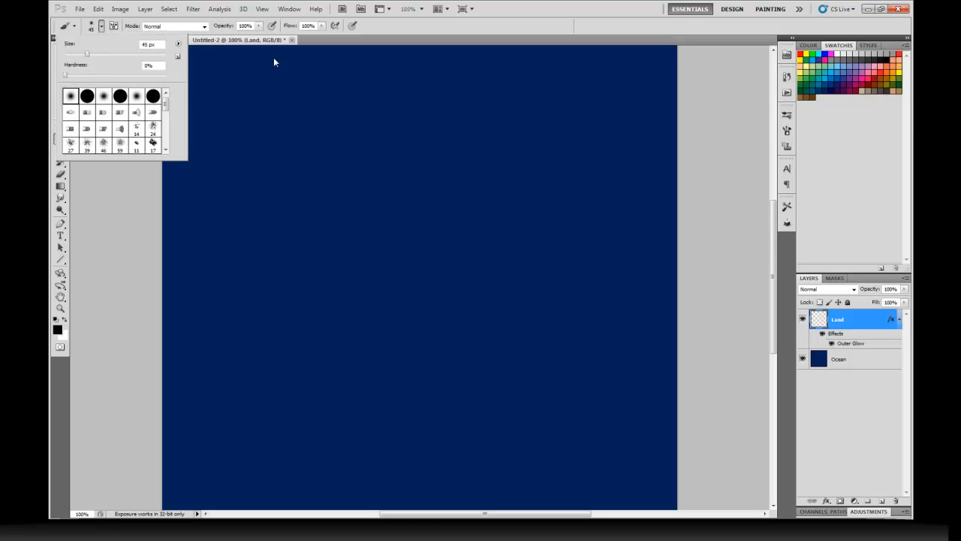
pyautogui.moveTo(90, 58); pyautogui.dragTo(102, 57)
pyautogui.click(118, 212)
# - Paint a tan, soft-edged landmass in the ocean's upper left and a hard-edged one below it with the 80 px Pencil tool
pyautogui.moveTo(284, 146)
pyautogui.mouseDown()
pyautogui.moveTo(325, 141)
pyautogui.moveTo(338, 172)
pyautogui.moveTo(302, 162)
pyautogui.mouseUp()
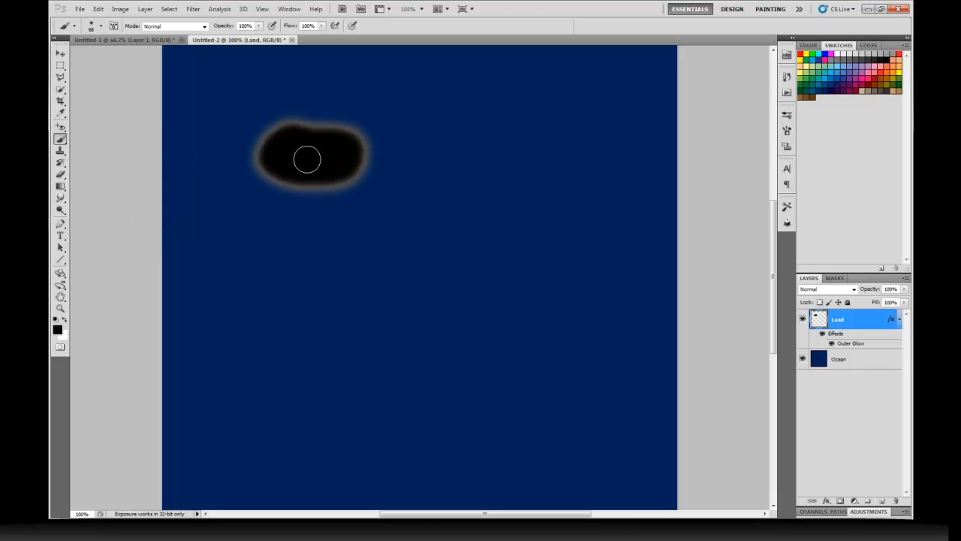
pyautogui.hotkey('ctrl', 'z')
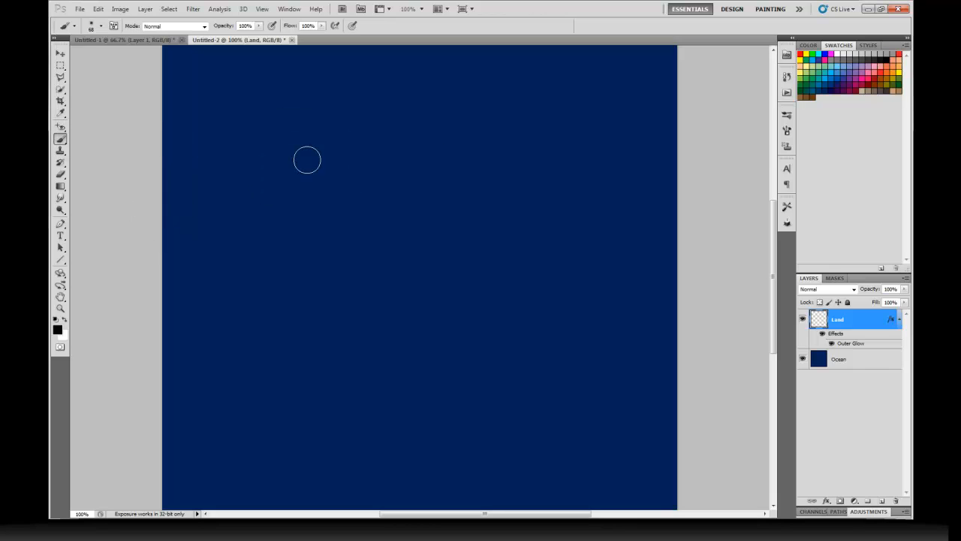
pyautogui.click(861, 90)
pyautogui.moveTo(307, 154)
pyautogui.mouseDown()
pyautogui.moveTo(311, 191)
pyautogui.moveTo(293, 183)
pyautogui.moveTo(318, 163)
pyautogui.moveTo(341, 155)
pyautogui.moveTo(376, 170)
pyautogui.mouseUp()
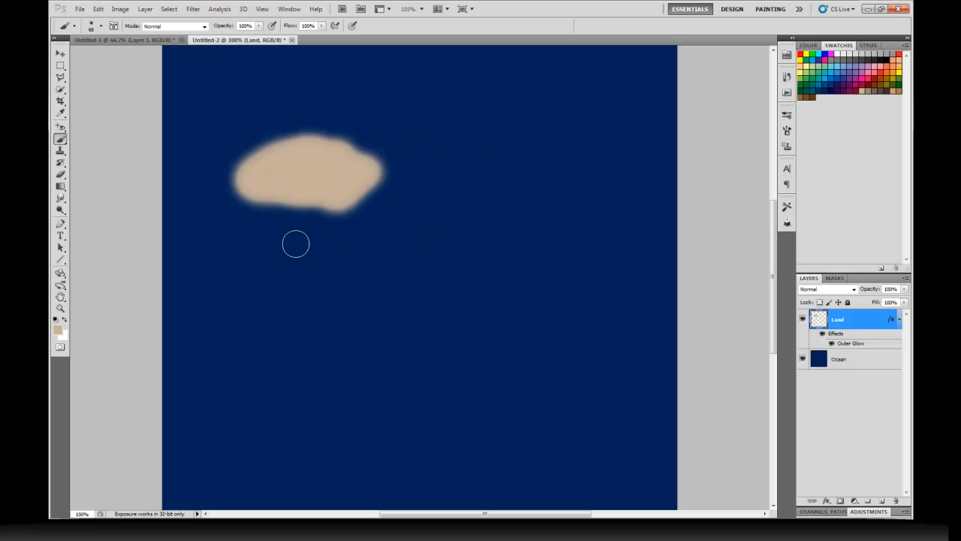
pyautogui.moveTo(65, 141); pyautogui.dragTo(84, 149)
pyautogui.moveTo(253, 313)
pyautogui.mouseDown()
pyautogui.moveTo(288, 300)
pyautogui.moveTo(312, 332)
pyautogui.moveTo(347, 318)
pyautogui.moveTo(374, 335)
pyautogui.mouseUp()
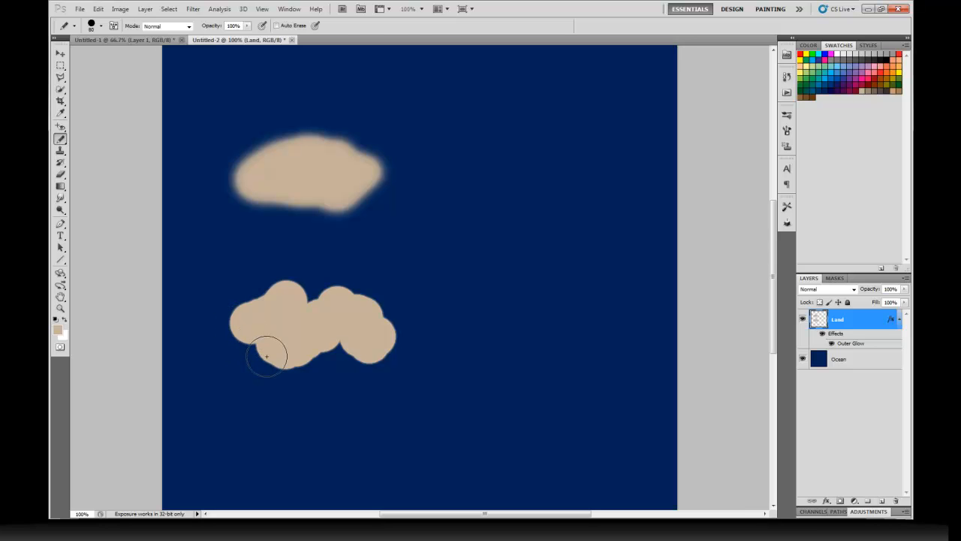
# - Examine the edge and outer glow of the pencil-drawn landmass up close
pyautogui.press('z')
pyautogui.click(301, 293)
pyautogui.click(313, 306)
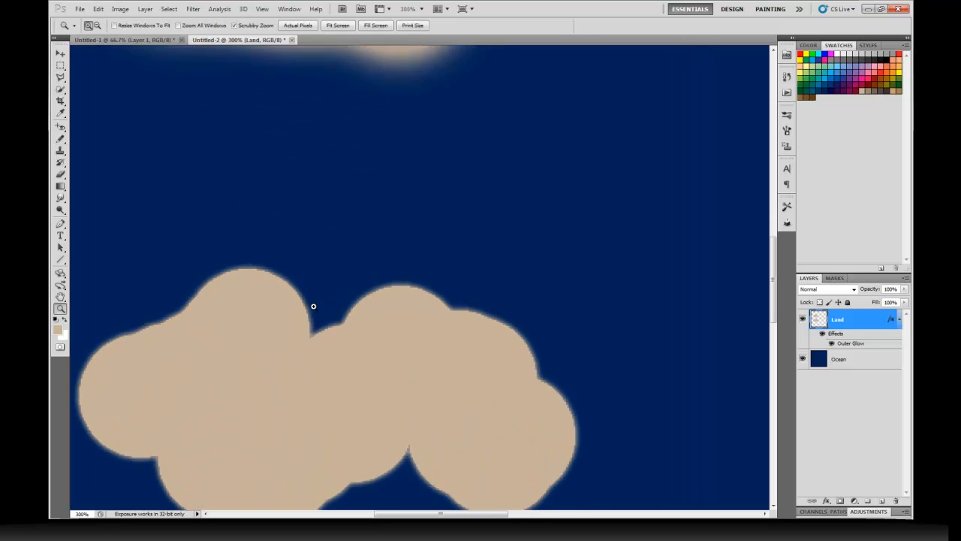
pyautogui.click(303, 292)
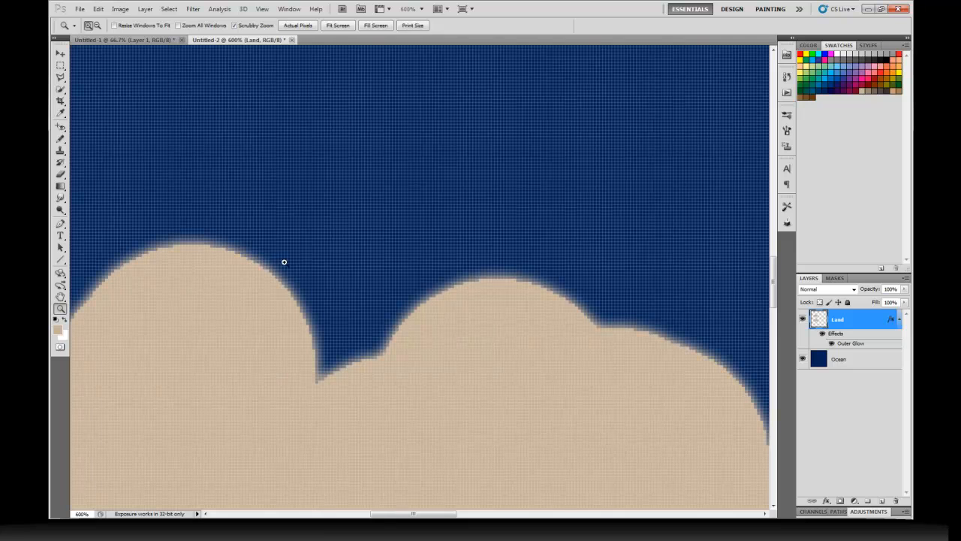
pyautogui.keyDown('alt'); pyautogui.click(284, 273); pyautogui.keyUp('alt')
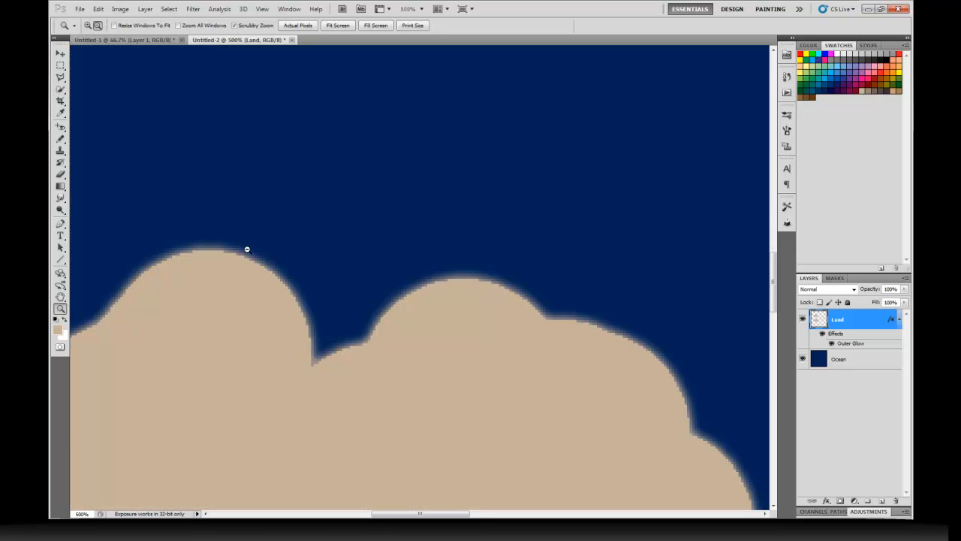
pyautogui.keyDown('alt'); pyautogui.click(383, 237); pyautogui.keyUp('alt')
pyautogui.doubleClick(61, 308)
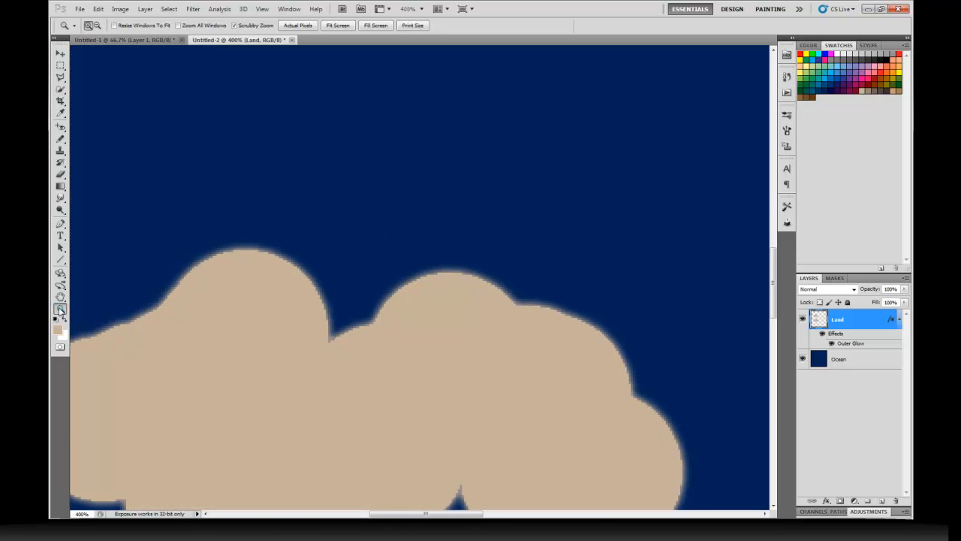
pyautogui.moveTo(642, 242); pyautogui.dragTo(562, 266)
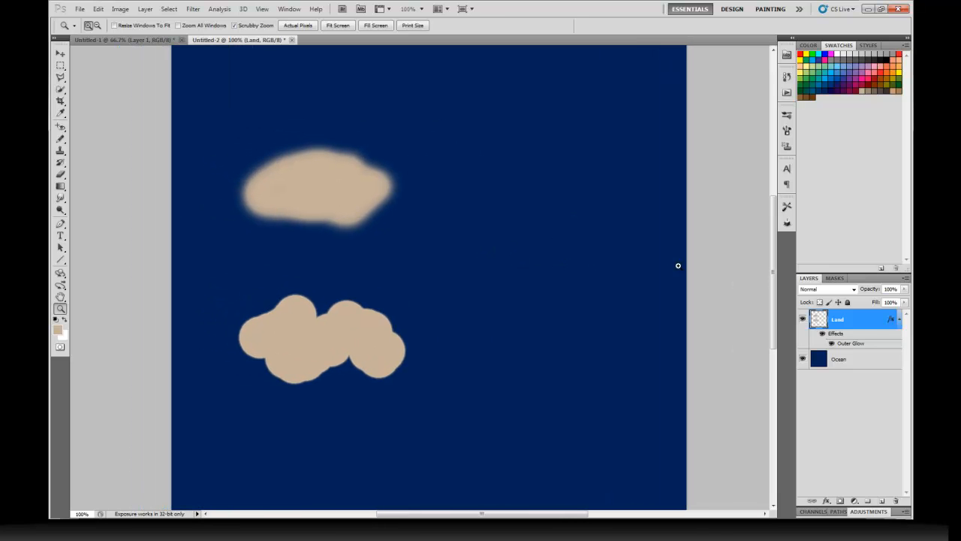
# - Set the size of the Land layer's Outer Glow to 35 px and apply it
pyautogui.doubleClick(855, 345)
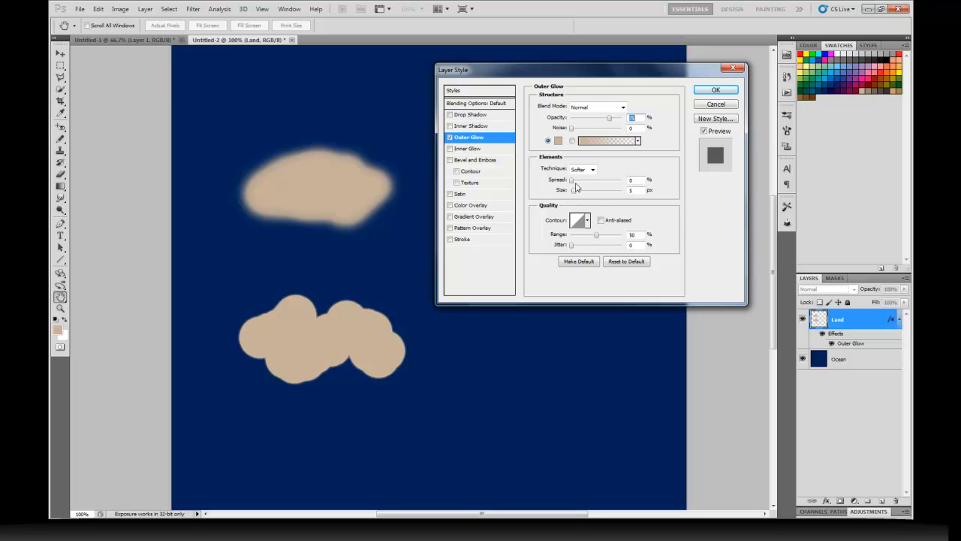
pyautogui.moveTo(575, 194); pyautogui.dragTo(582, 194)
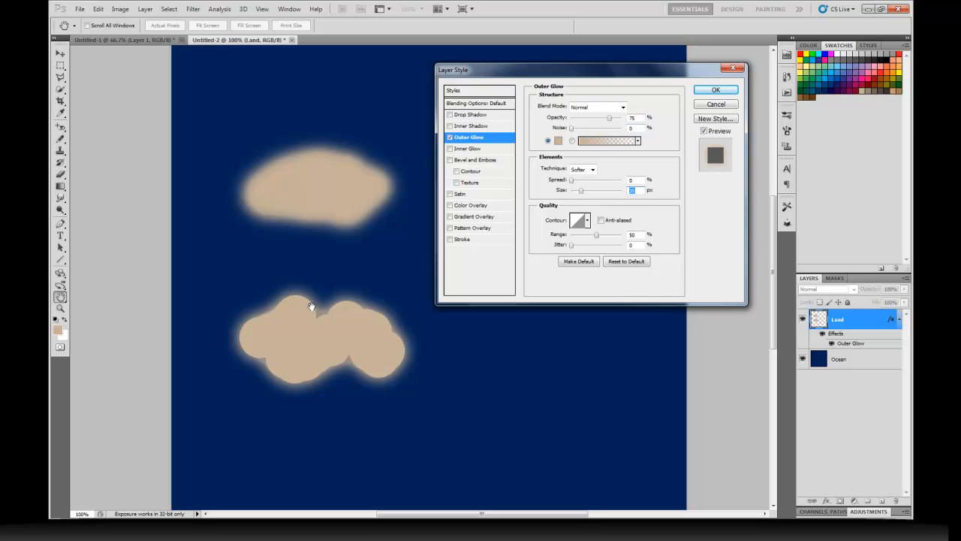
pyautogui.click(572, 183)
pyautogui.click(706, 93)
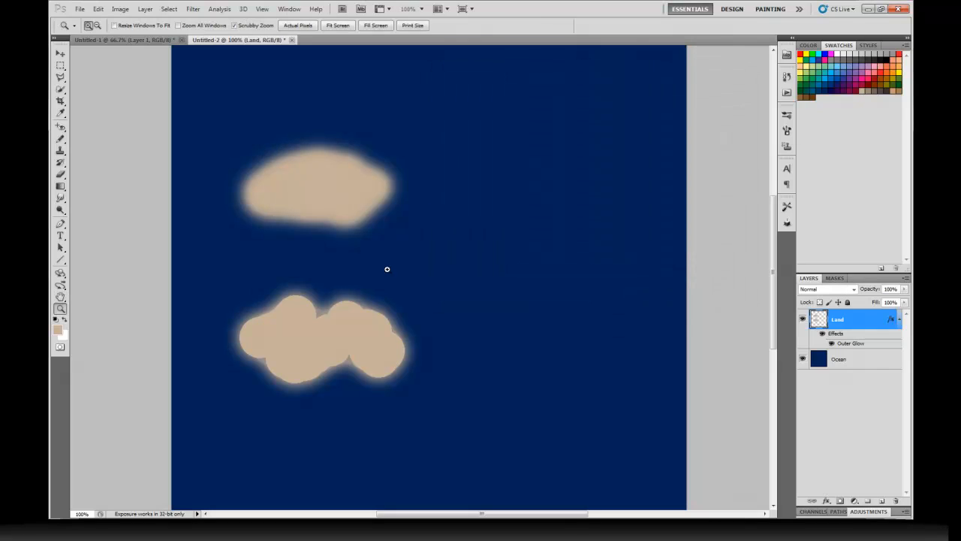
# - Extend the lower landmass eastward and add several small islands beside it with the Pencil tool at 35 px
pyautogui.click(60, 140)
pyautogui.press('[')
pyautogui.press('[')
pyautogui.press('[')
pyautogui.press('[')
pyautogui.press('[')
pyautogui.press('[')
pyautogui.moveTo(395, 334)
pyautogui.mouseDown()
pyautogui.moveTo(422, 333)
pyautogui.moveTo(473, 297)
pyautogui.mouseUp()
pyautogui.click(462, 331)
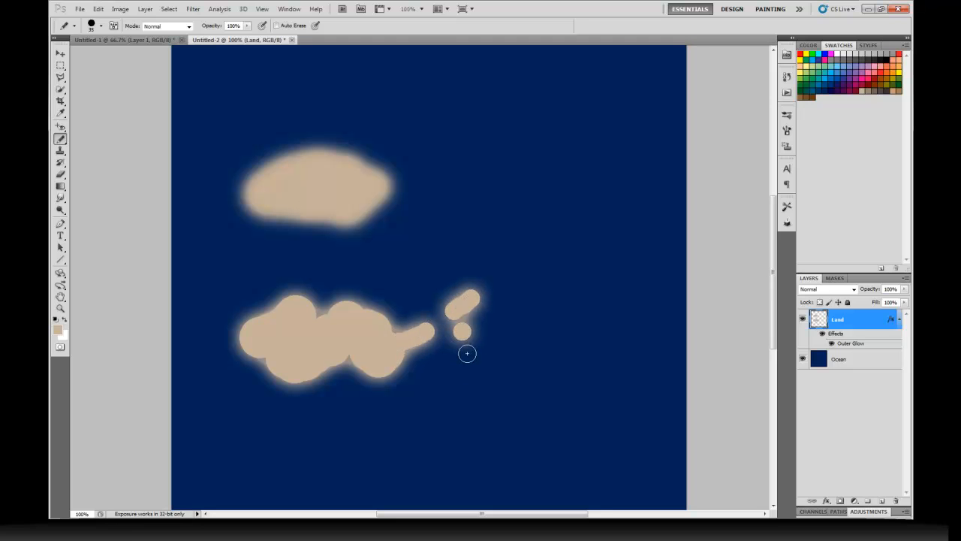
pyautogui.click(467, 353)
pyautogui.click(438, 358)
pyautogui.moveTo(380, 311); pyautogui.dragTo(429, 328)
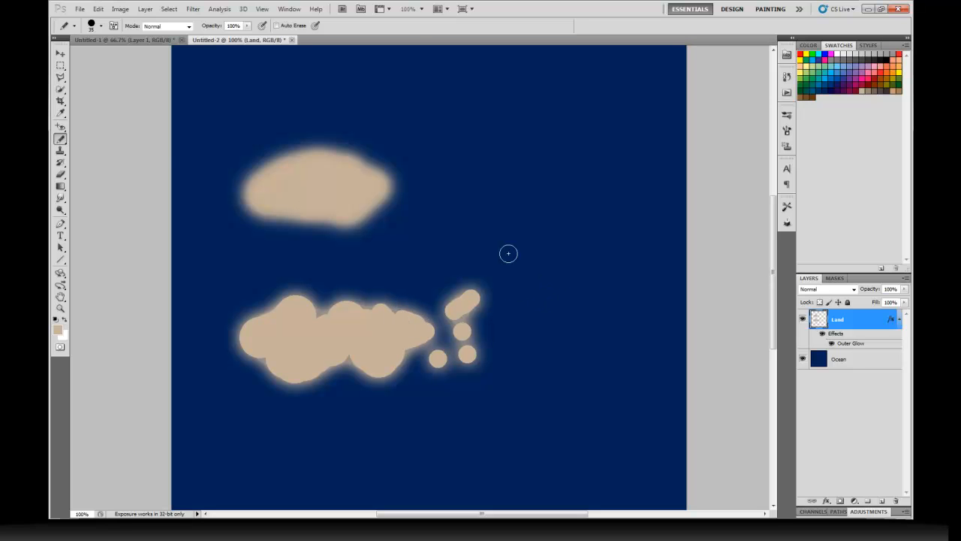
# - Paint a long soft-edged landmass northeast of the upper landmass with the Brush tool, plus two small round islands nearby
pyautogui.click(61, 139)
pyautogui.click(90, 138)
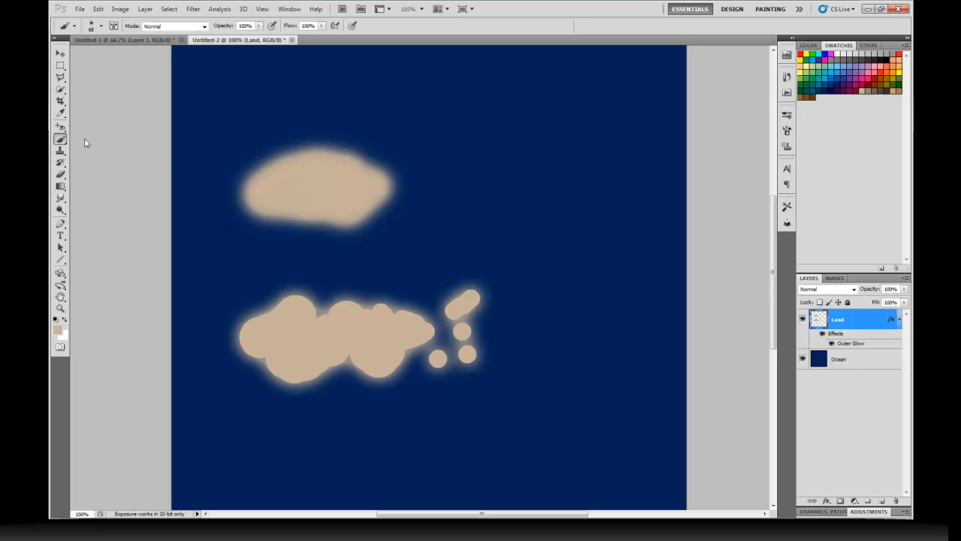
pyautogui.moveTo(518, 118)
pyautogui.mouseDown()
pyautogui.moveTo(476, 135)
pyautogui.moveTo(414, 134)
pyautogui.moveTo(398, 168)
pyautogui.mouseUp()
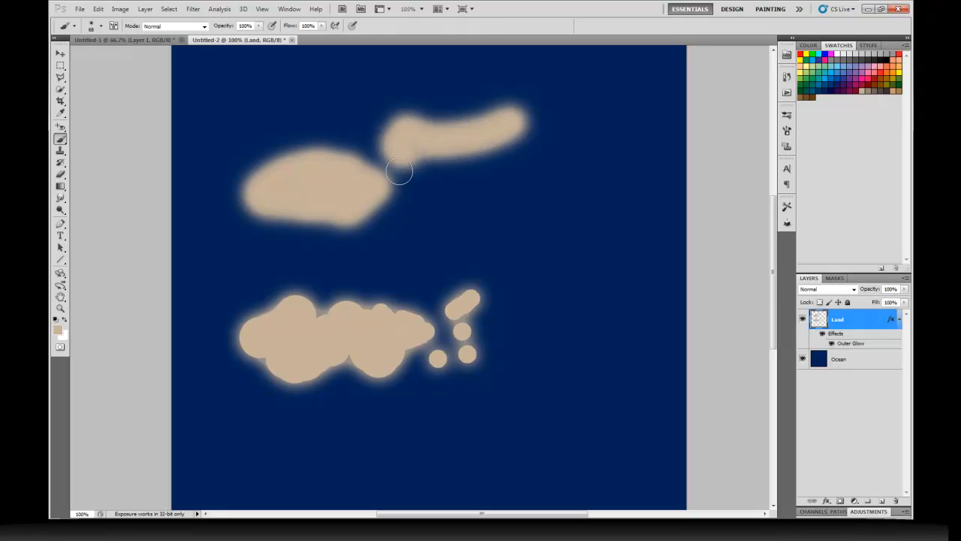
pyautogui.click(413, 185)
pyautogui.click(358, 135)
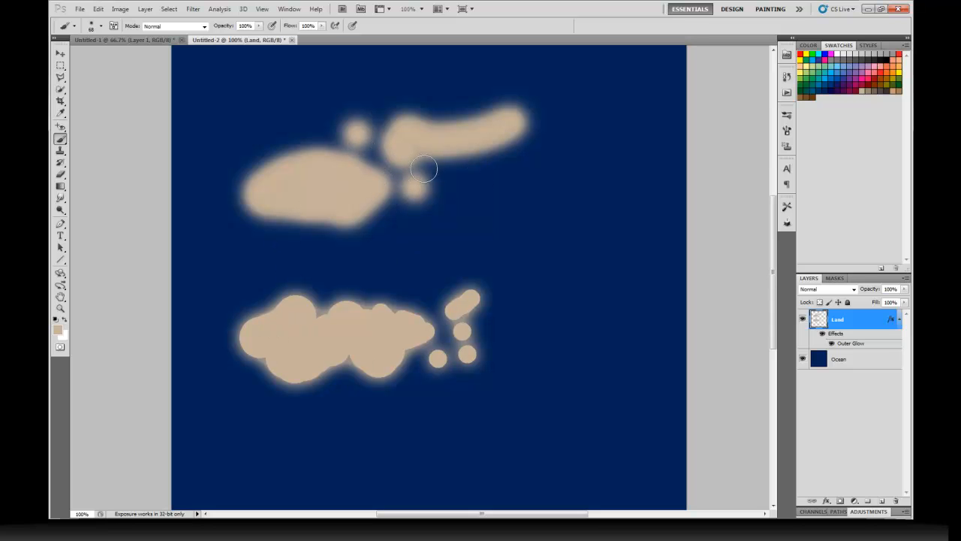
# - Reduce the soft brush to 20 px and dab a tiny island beneath the long upper landmass
pyautogui.press('[')
pyautogui.press('[')
pyautogui.press('[')
pyautogui.press('[')
pyautogui.press('[')
pyautogui.click(432, 170)
pyautogui.click(438, 164)
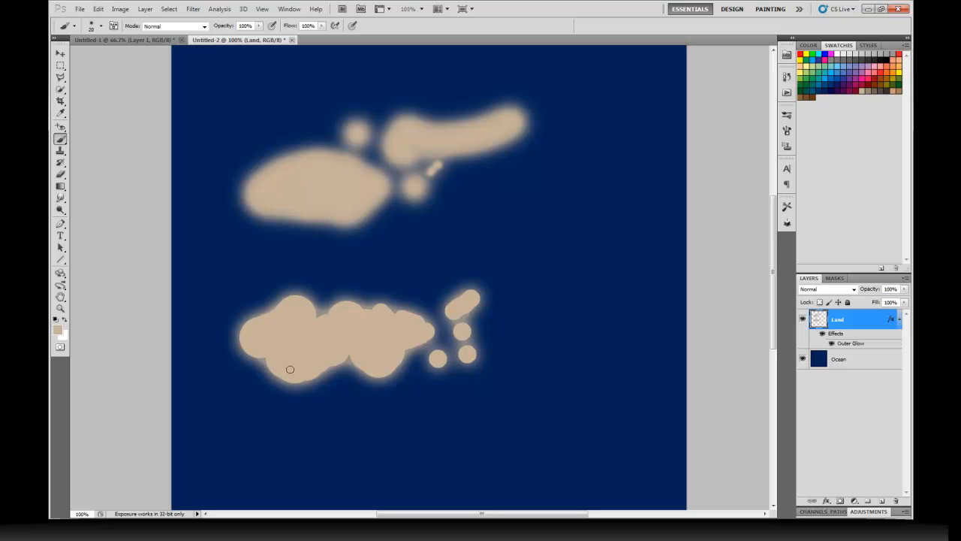
# - Try light blue b7e7fa as the Land layer's Outer Glow color and undo the change
pyautogui.doubleClick(850, 344)
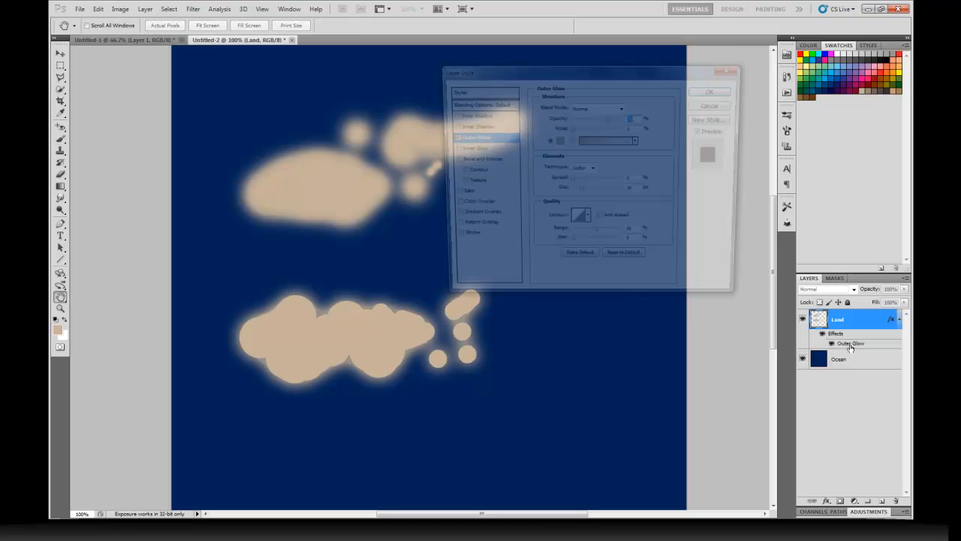
pyautogui.moveTo(629, 70); pyautogui.dragTo(701, 161)
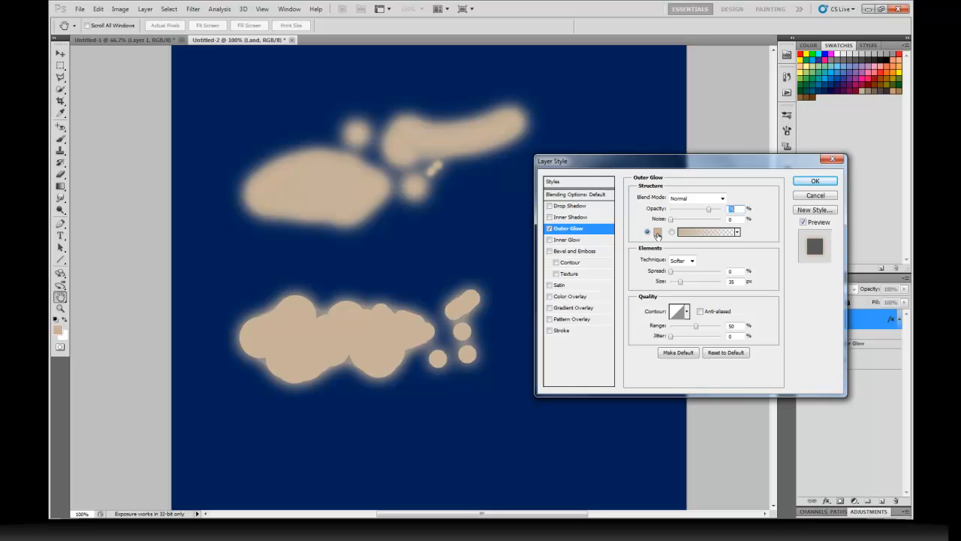
pyautogui.click(658, 233)
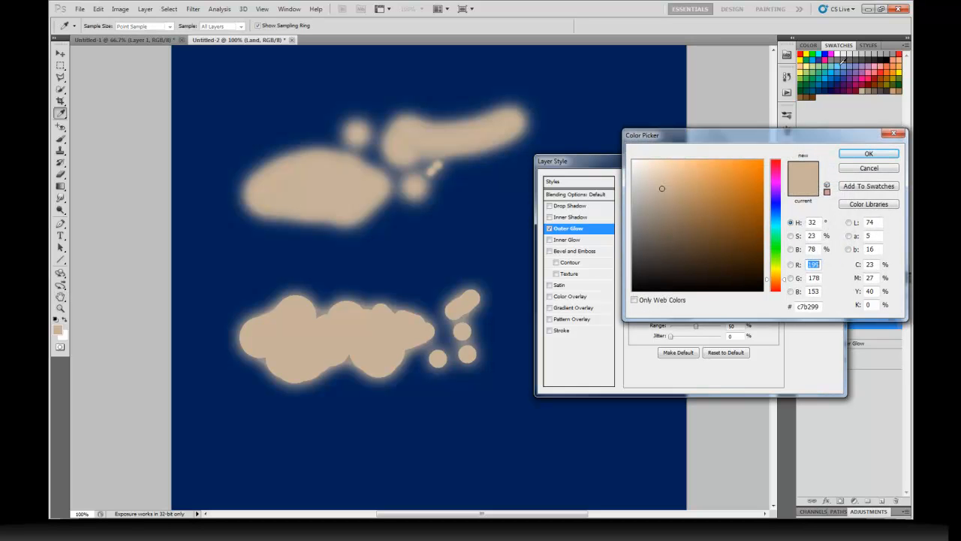
pyautogui.click(838, 66)
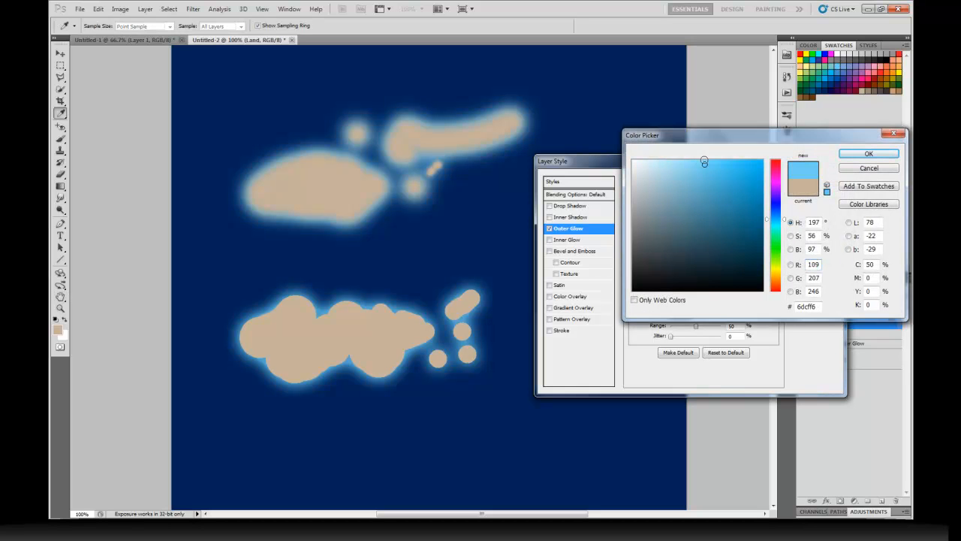
pyautogui.moveTo(704, 164); pyautogui.dragTo(667, 163)
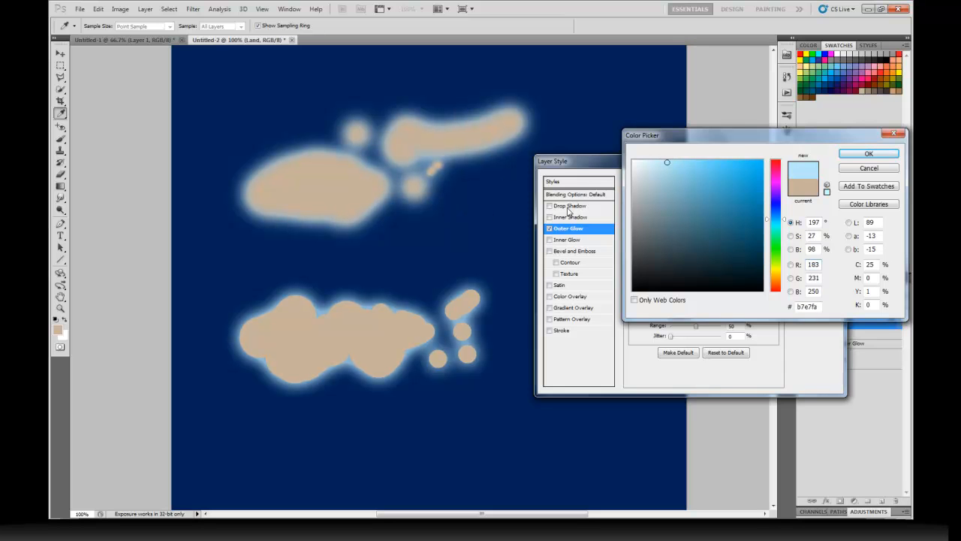
pyautogui.click(868, 153)
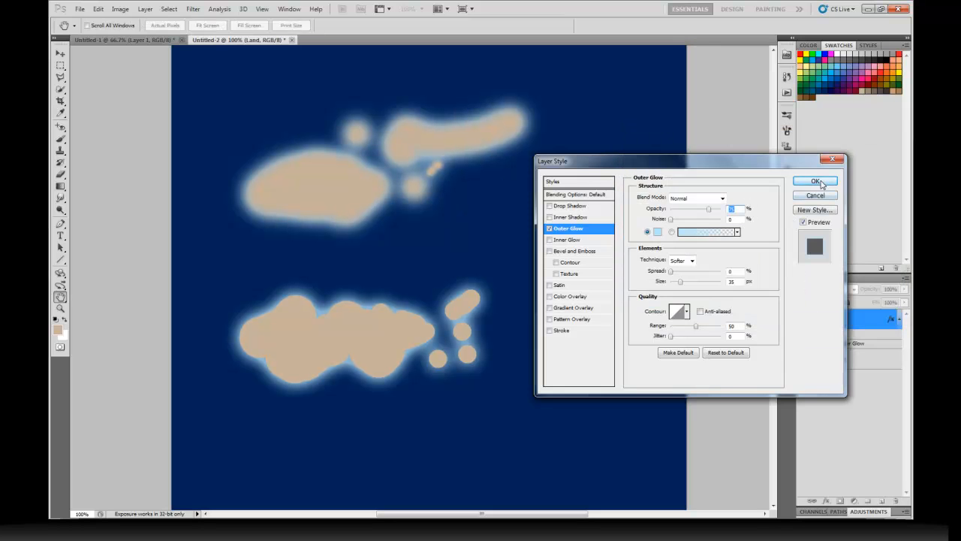
pyautogui.click(794, 186)
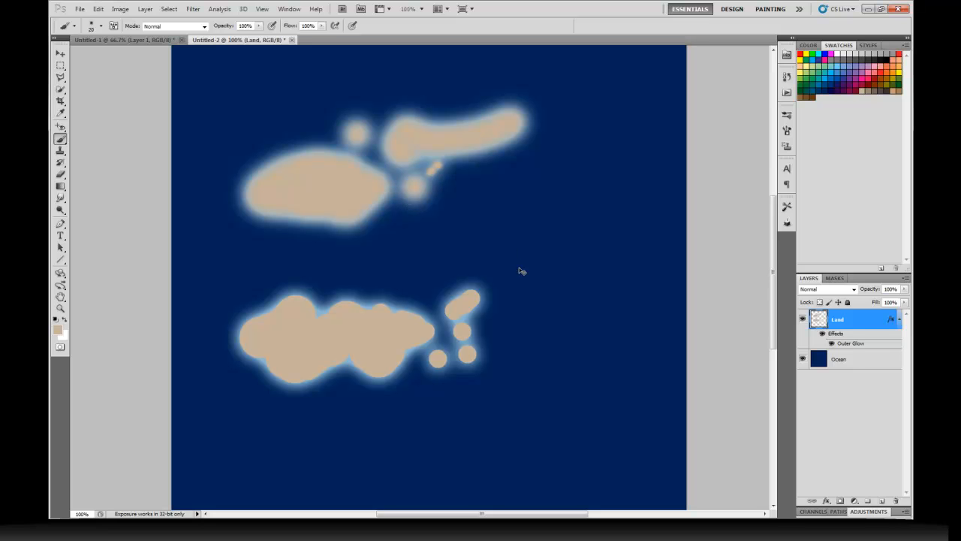
pyautogui.hotkey('ctrl', 'z')
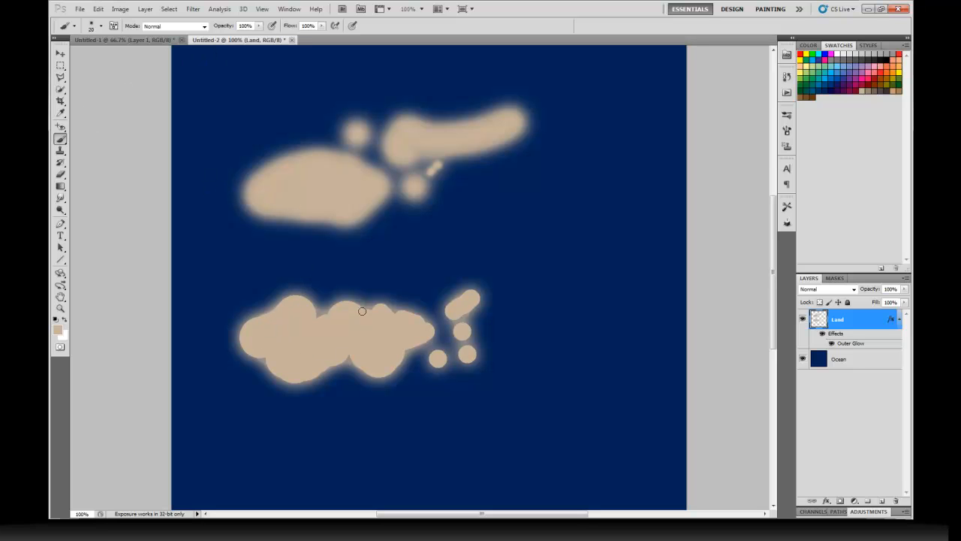
# - Switch to the Untitled-1 document with the plain brown background
pyautogui.click(127, 40)
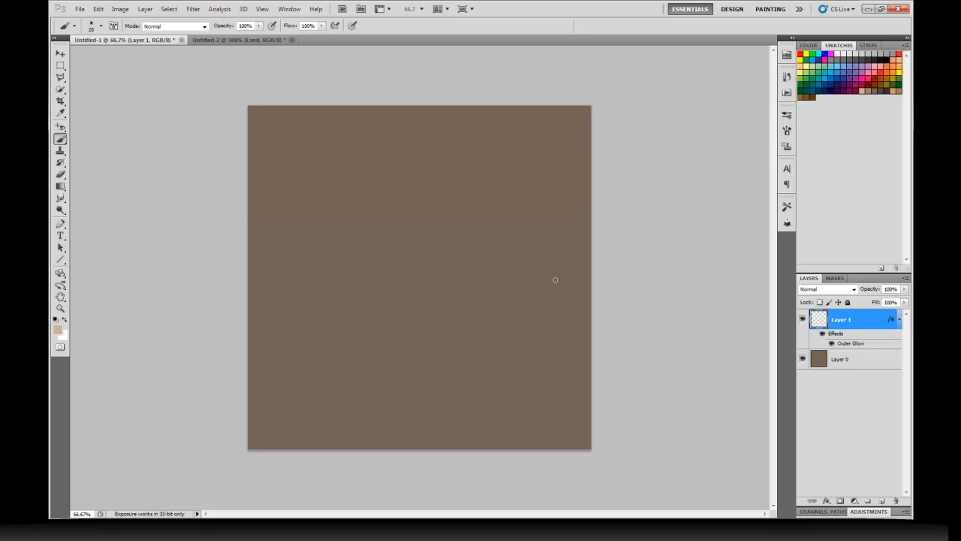
# - Try painting a small tan island on Layer 1 with the 20 px Brush tool and a large soft landmass east of it at 100 px
pyautogui.moveTo(347, 184)
pyautogui.mouseDown()
pyautogui.moveTo(365, 193)
pyautogui.moveTo(344, 204)
pyautogui.moveTo(365, 182)
pyautogui.mouseUp()
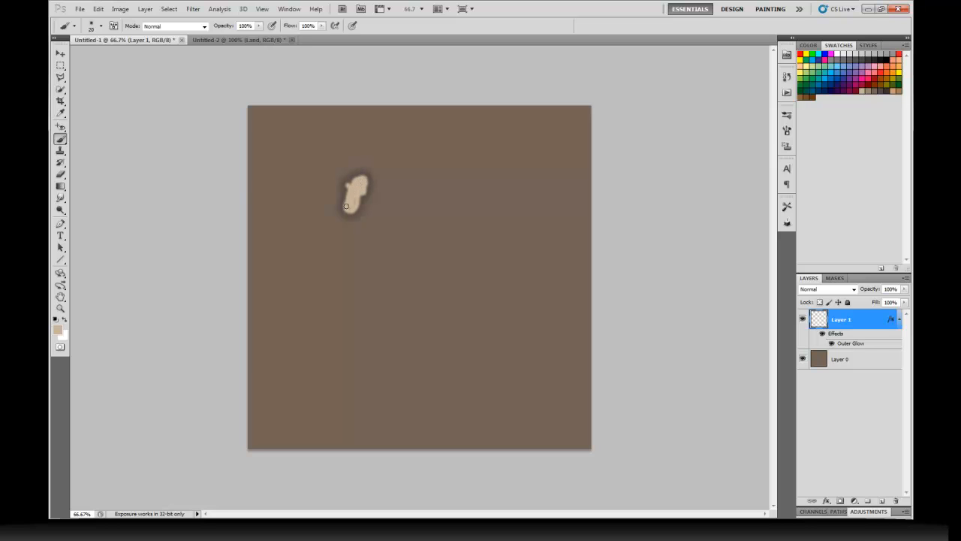
pyautogui.moveTo(355, 205)
pyautogui.mouseDown()
pyautogui.moveTo(361, 196)
pyautogui.moveTo(358, 207)
pyautogui.mouseUp()
pyautogui.press(']')
pyautogui.press(']')
pyautogui.press(']')
pyautogui.press(']')
pyautogui.press(']')
pyautogui.press(']')
pyautogui.press(']')
pyautogui.press(']')
pyautogui.press(']')
pyautogui.press(']')
pyautogui.press(']')
pyautogui.moveTo(436, 193)
pyautogui.mouseDown()
pyautogui.moveTo(437, 221)
pyautogui.moveTo(458, 220)
pyautogui.moveTo(458, 245)
pyautogui.moveTo(493, 225)
pyautogui.moveTo(505, 249)
pyautogui.moveTo(496, 282)
pyautogui.moveTo(467, 218)
pyautogui.moveTo(426, 196)
pyautogui.moveTo(426, 183)
pyautogui.moveTo(480, 207)
pyautogui.moveTo(492, 262)
pyautogui.mouseUp()
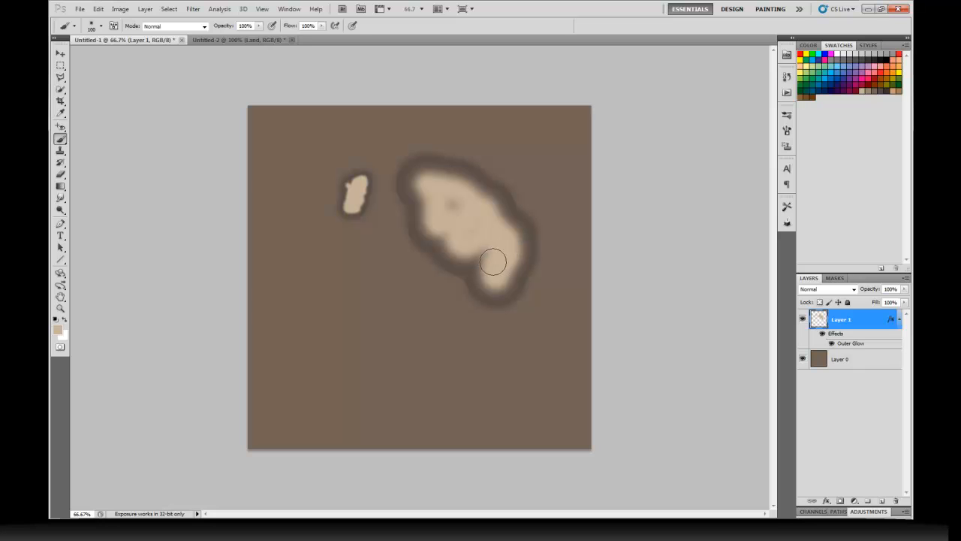
# - Undo all the soft brush strokes painted on Layer 1
pyautogui.hotkey('ctrl', 'z')
pyautogui.hotkey('ctrl', 'z')
pyautogui.hotkey('ctrl', 'z')
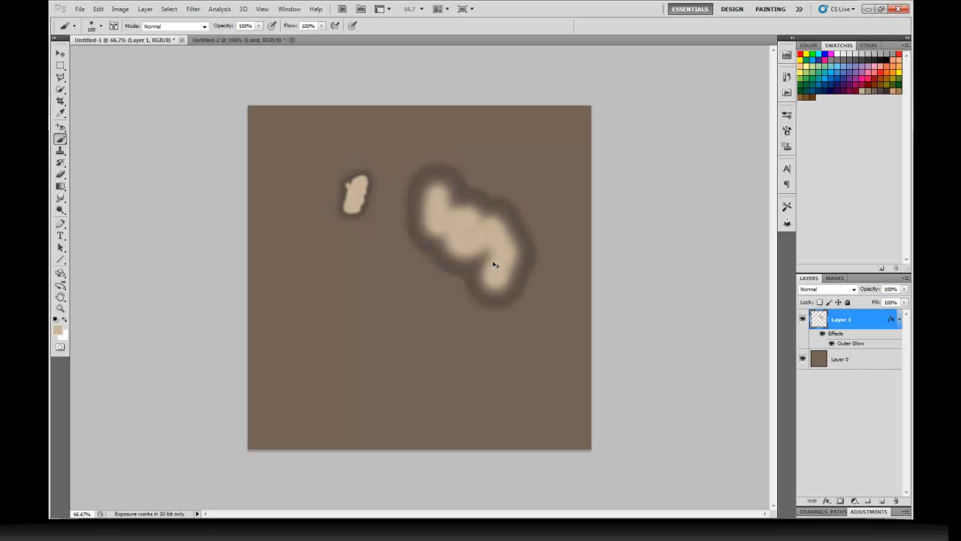
pyautogui.hotkey('ctrl', 'alt', 'z')
pyautogui.hotkey('ctrl', 'alt', 'z')
pyautogui.hotkey('ctrl', 'alt', 'z')
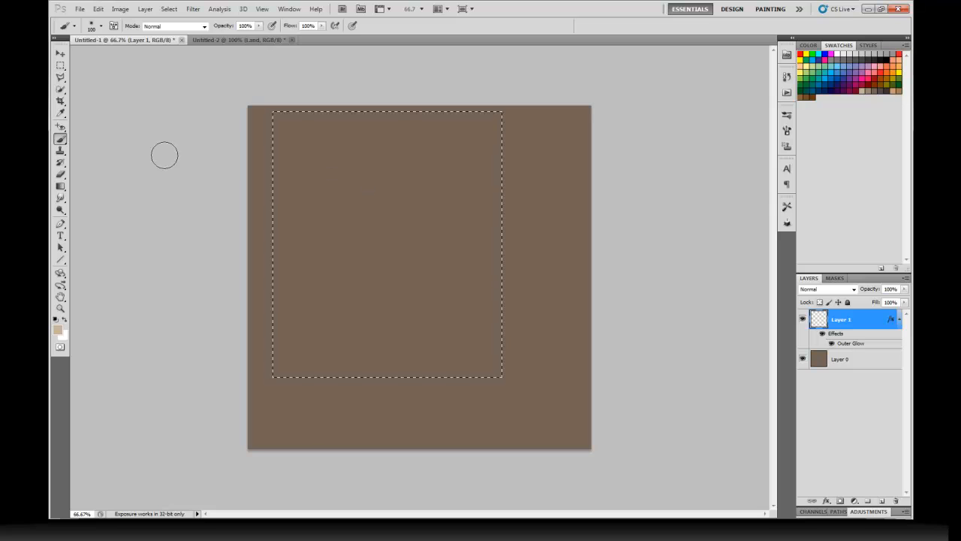
# - Clear the rectangular selection and paint a small elongated island in the canvas's northwest with the Pencil tool at 35 px
pyautogui.click(61, 66)
pyautogui.click(88, 120)
pyautogui.click(61, 139)
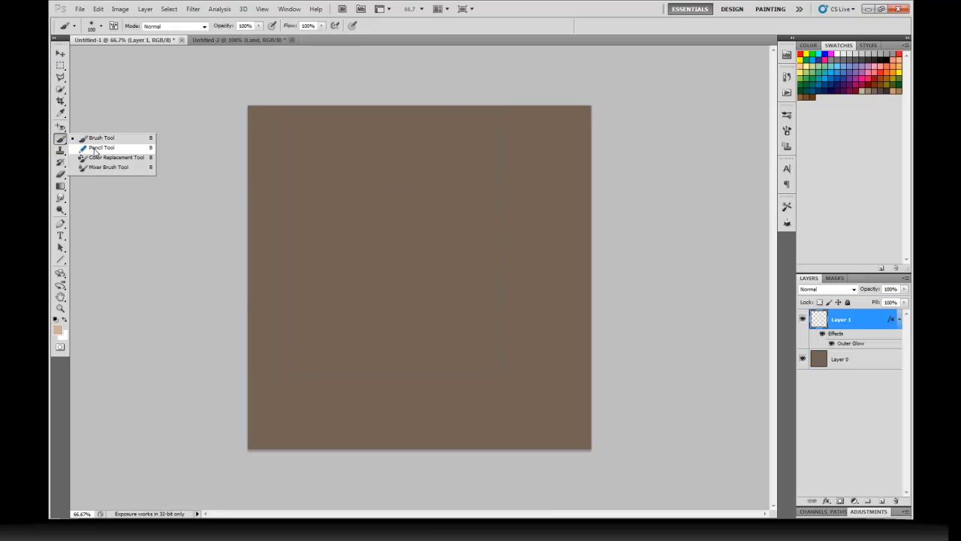
pyautogui.click(94, 148)
pyautogui.moveTo(357, 163)
pyautogui.mouseDown()
pyautogui.moveTo(332, 203)
pyautogui.moveTo(352, 181)
pyautogui.moveTo(342, 198)
pyautogui.mouseUp()
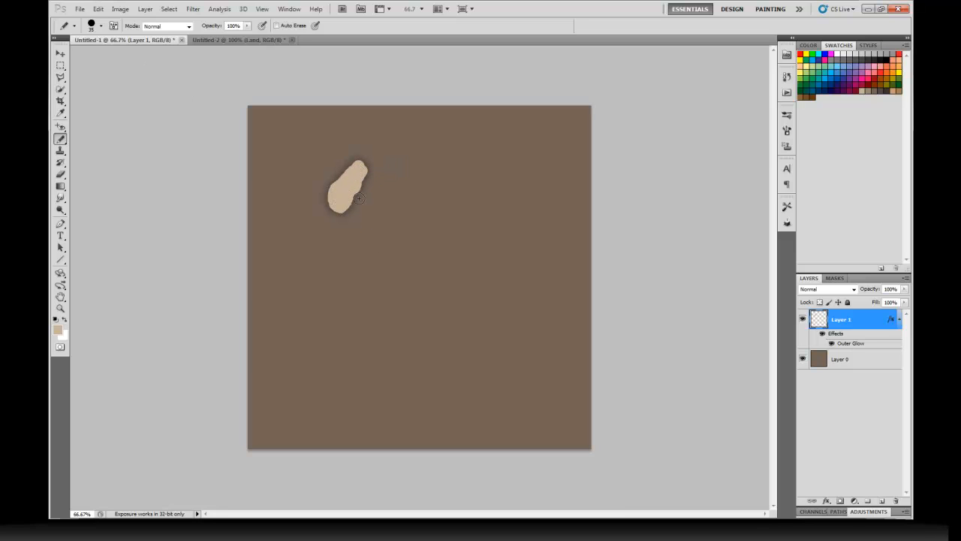
# - Enlarge the pencil and paint a big curved landmass east and south of the small island
pyautogui.press(']')
pyautogui.press(']')
pyautogui.press(']')
pyautogui.press(']')
pyautogui.press(']')
pyautogui.moveTo(395, 171)
pyautogui.mouseDown()
pyautogui.moveTo(380, 241)
pyautogui.moveTo(339, 278)
pyautogui.moveTo(369, 283)
pyautogui.moveTo(393, 246)
pyautogui.moveTo(413, 197)
pyautogui.moveTo(401, 169)
pyautogui.moveTo(391, 278)
pyautogui.moveTo(384, 258)
pyautogui.moveTo(403, 247)
pyautogui.moveTo(398, 258)
pyautogui.moveTo(423, 214)
pyautogui.moveTo(418, 186)
pyautogui.mouseUp()
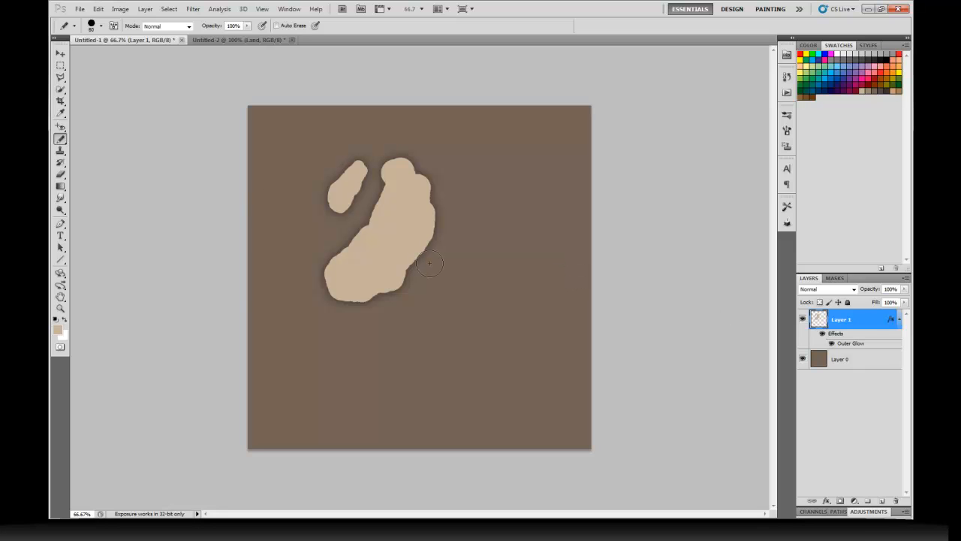
# - Erase thin branching river lines into the large landmass's northeast part with the Eraser tool in Pencil mode
pyautogui.click(61, 175)
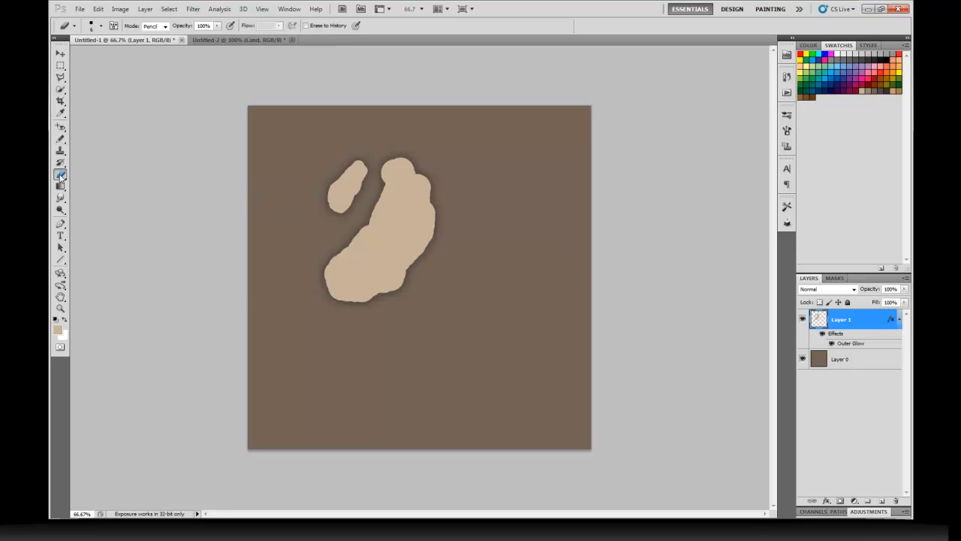
pyautogui.click(61, 175)
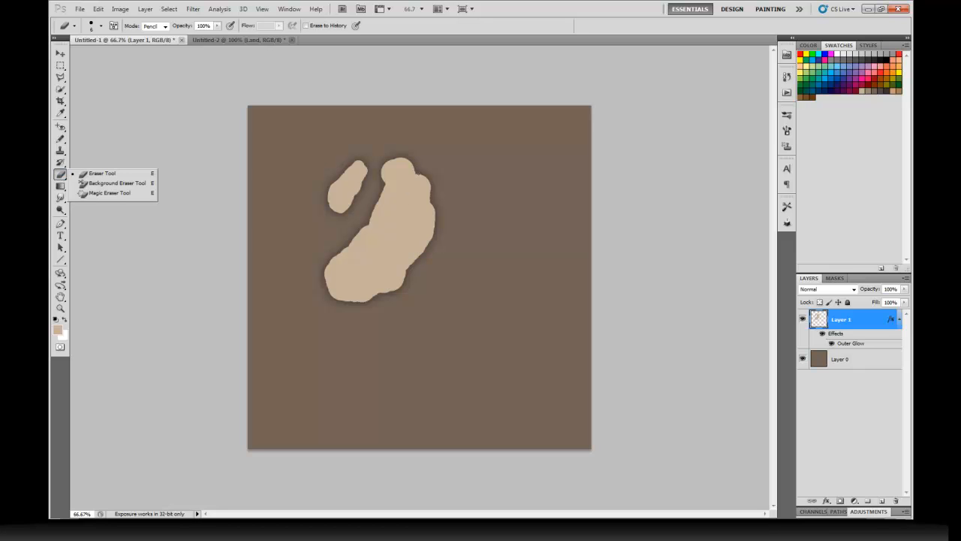
pyautogui.click(60, 175)
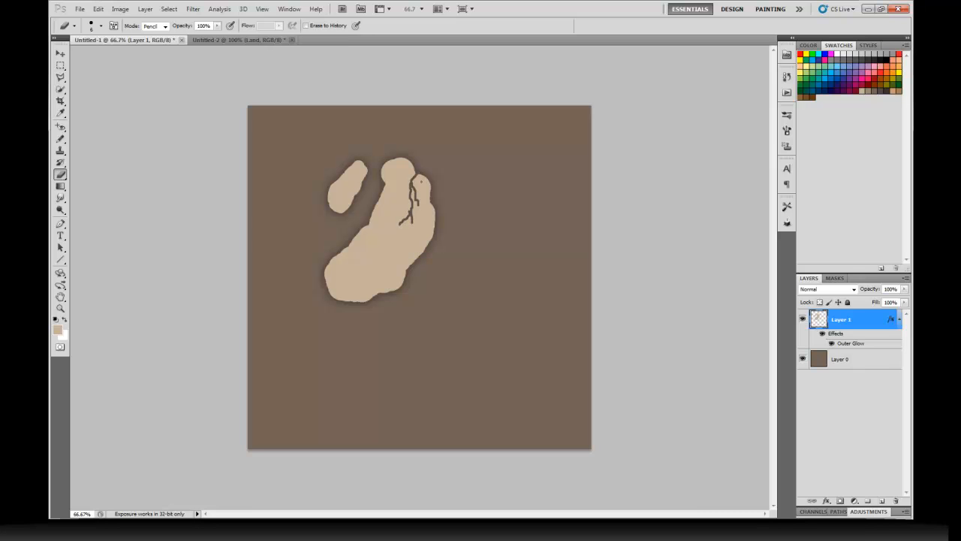
# - Enlarge the eraser to cut a small curved lake into the large landmass's southwest part, and reduce it to 10 px for its narrow end
pyautogui.press(']')
pyautogui.press(']')
pyautogui.press(']')
pyautogui.moveTo(353, 275)
pyautogui.mouseDown()
pyautogui.moveTo(348, 281)
pyautogui.moveTo(365, 273)
pyautogui.mouseUp()
pyautogui.press('[')
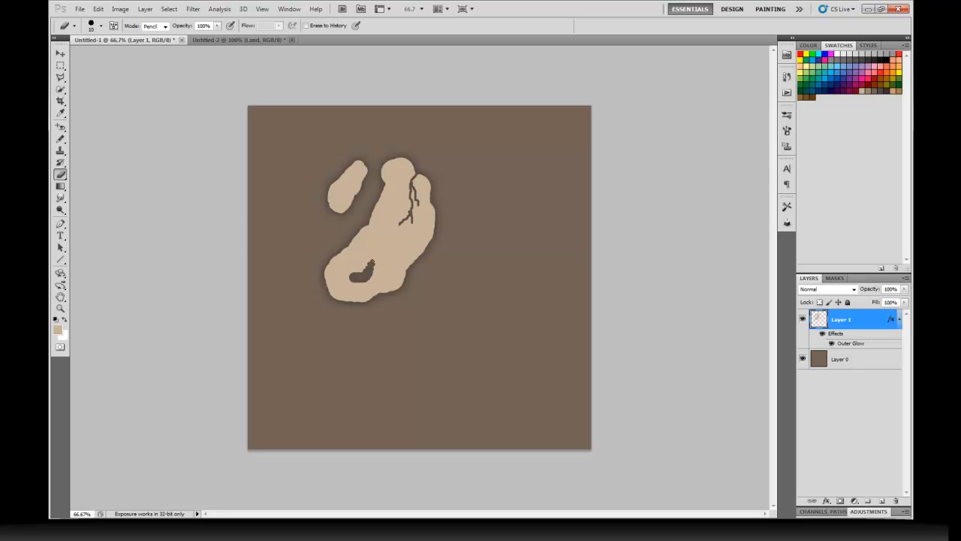